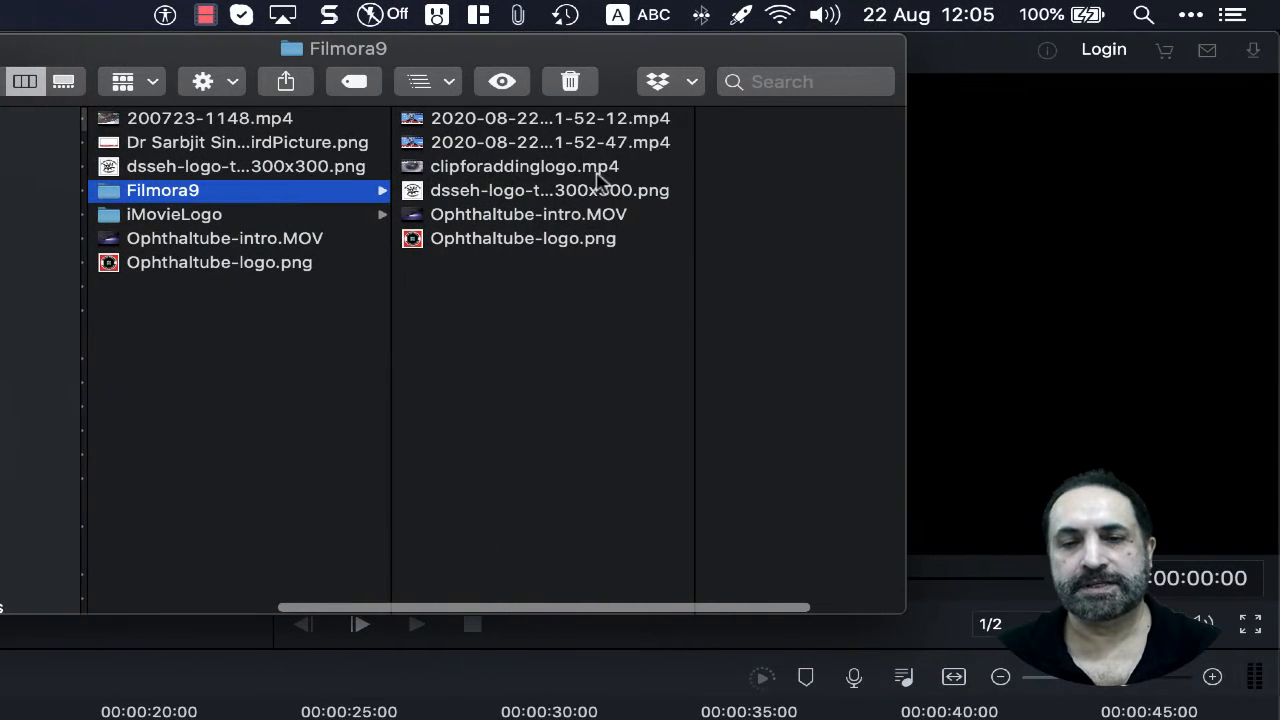
- Import clipforaddinglogo.mp4 and Ophthaltube-logo.png together from the Filmora9 folder into the project media
click(1165, 168)
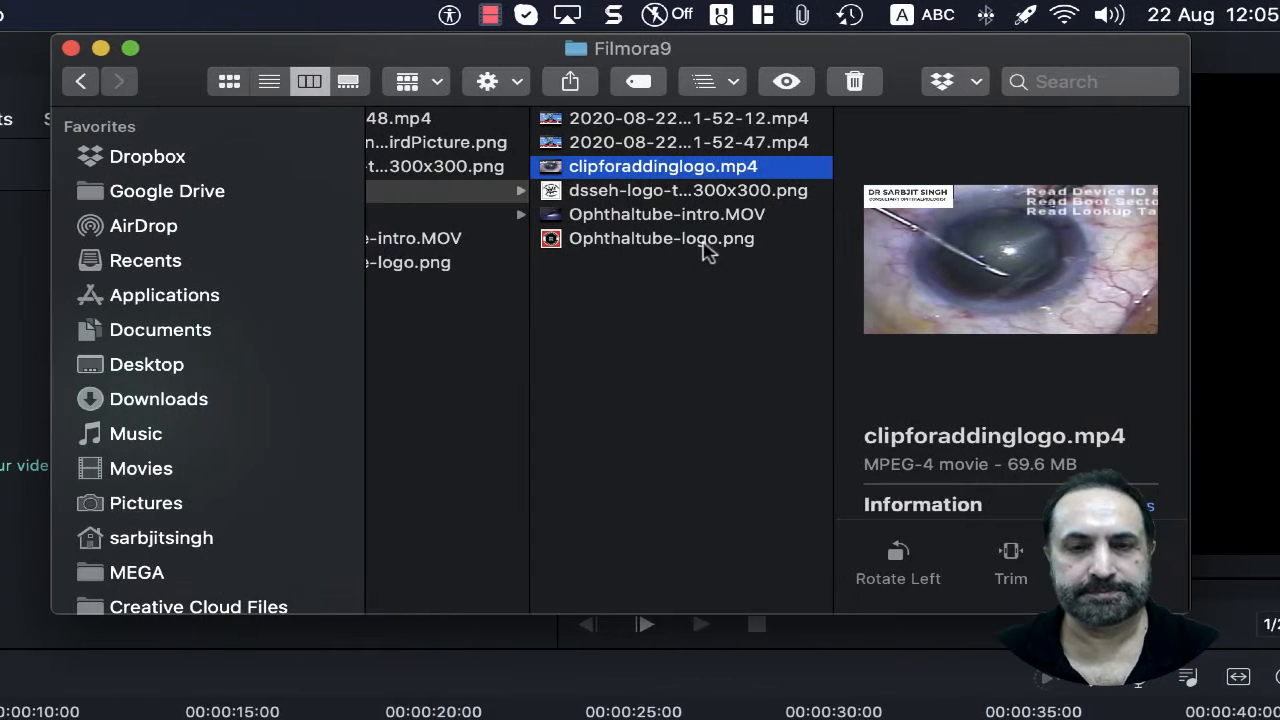
super+click(703, 245)
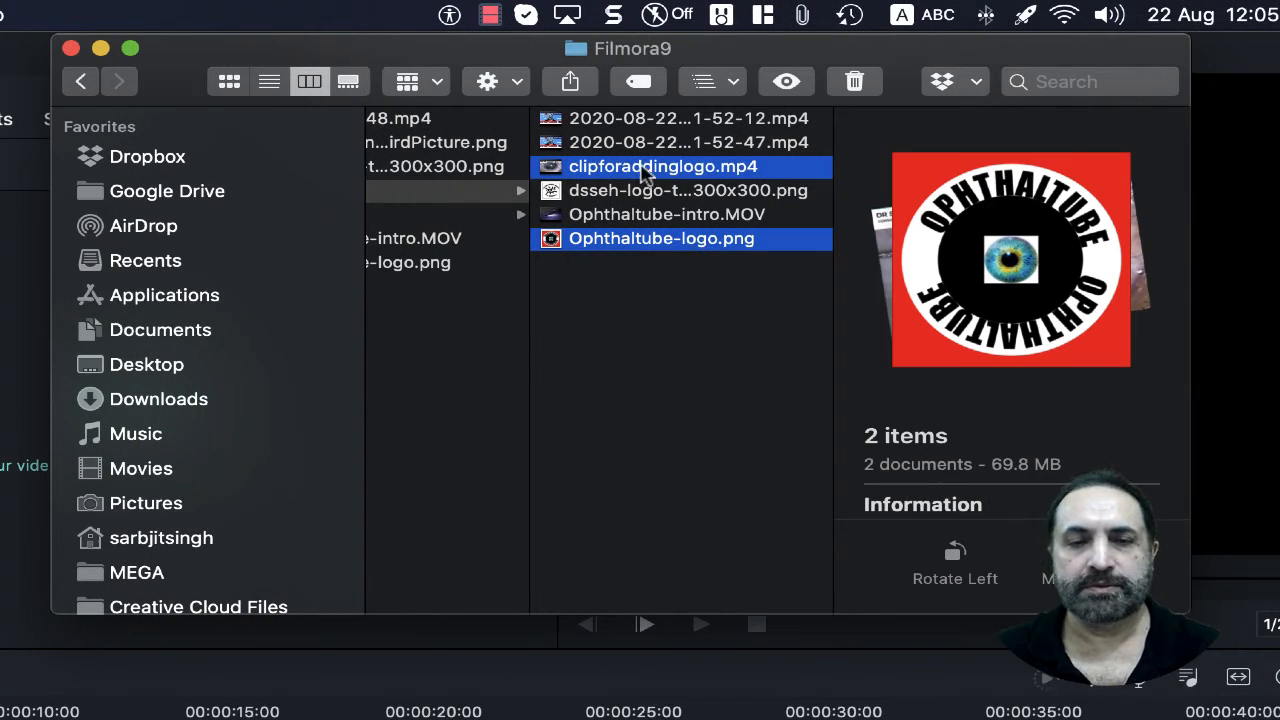
drag(645, 175, 2, 330)
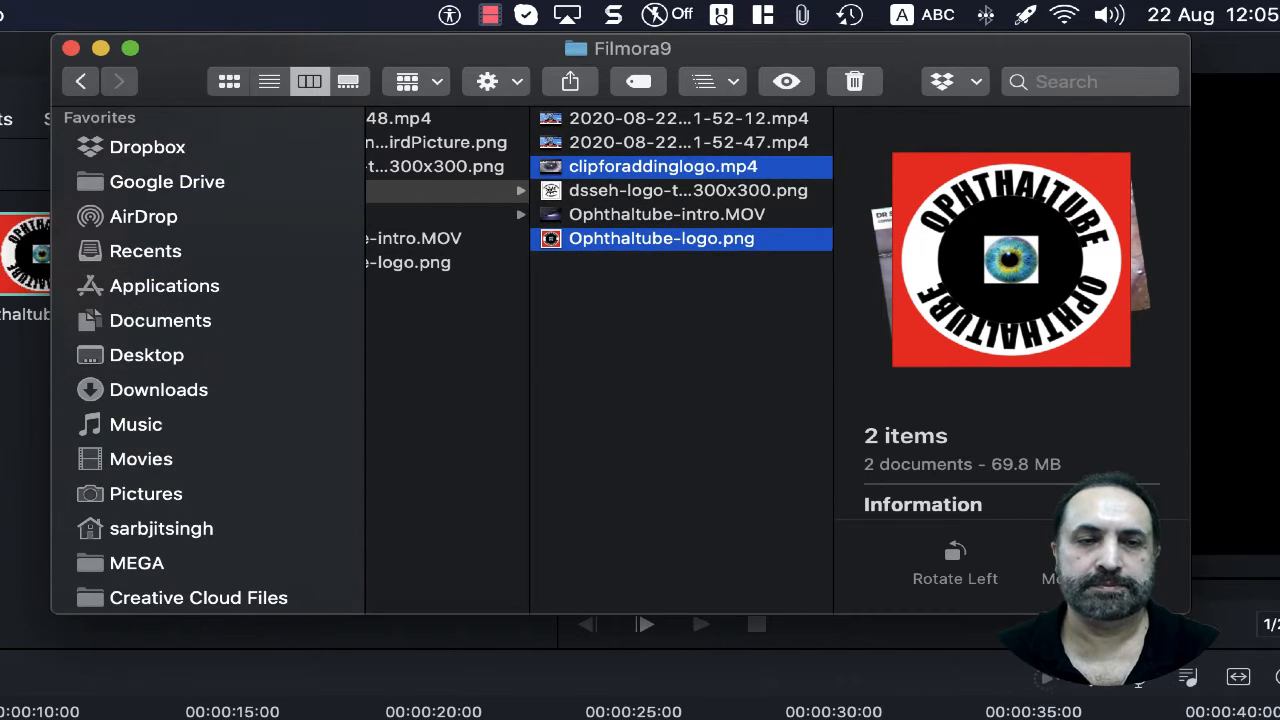
click(203, 46)
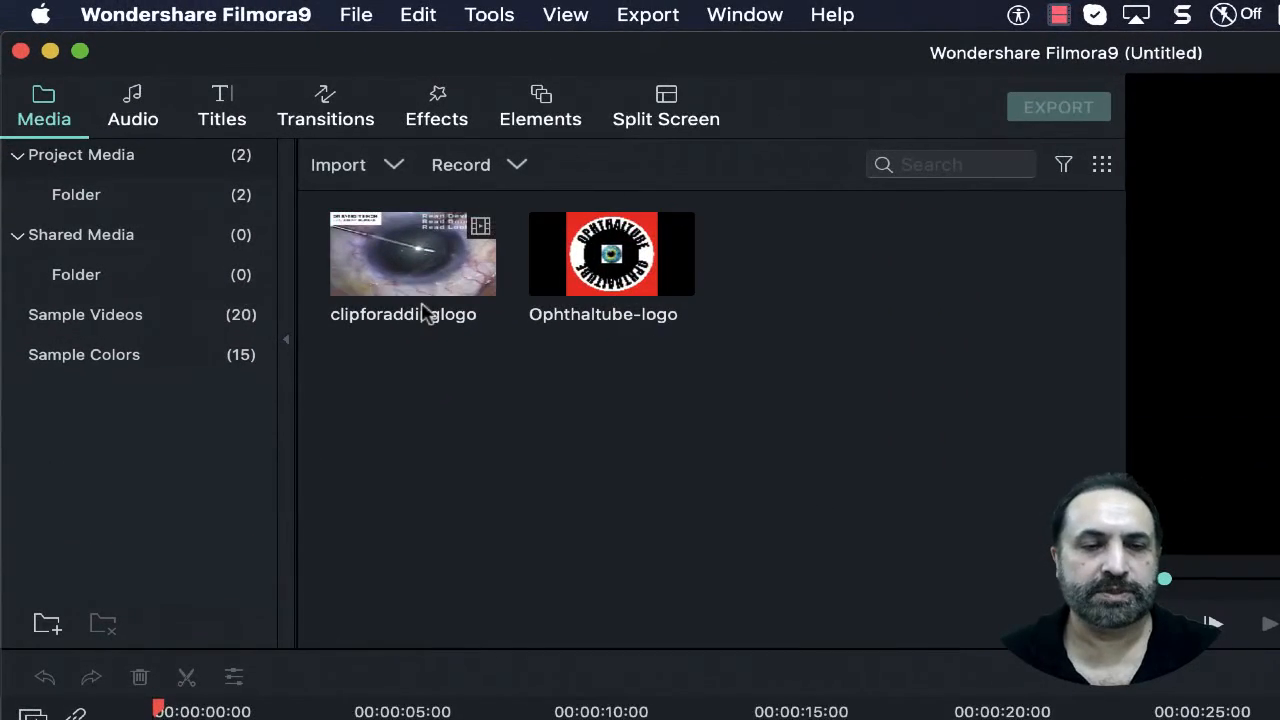
- Place clipforaddinglogo at the start of the timeline's video track and match the project settings to the media, 1280x720 at 30.00fps
click(408, 278)
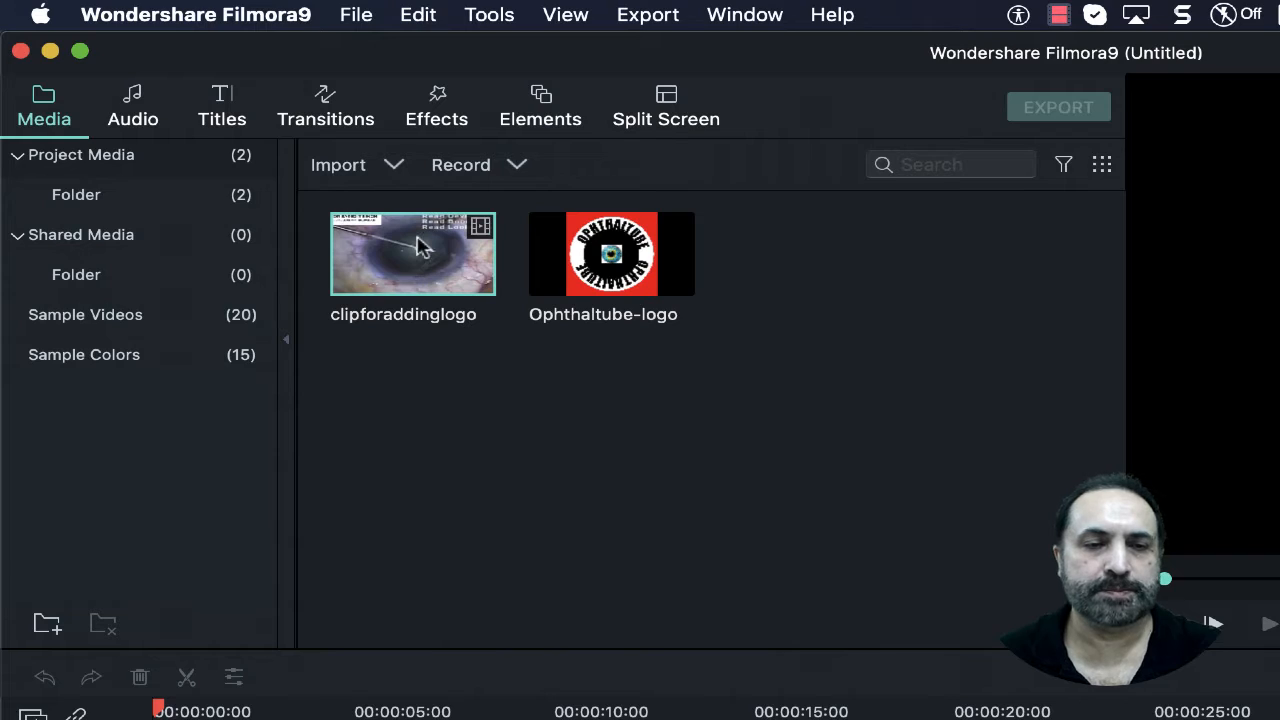
drag(420, 247, 132, 508)
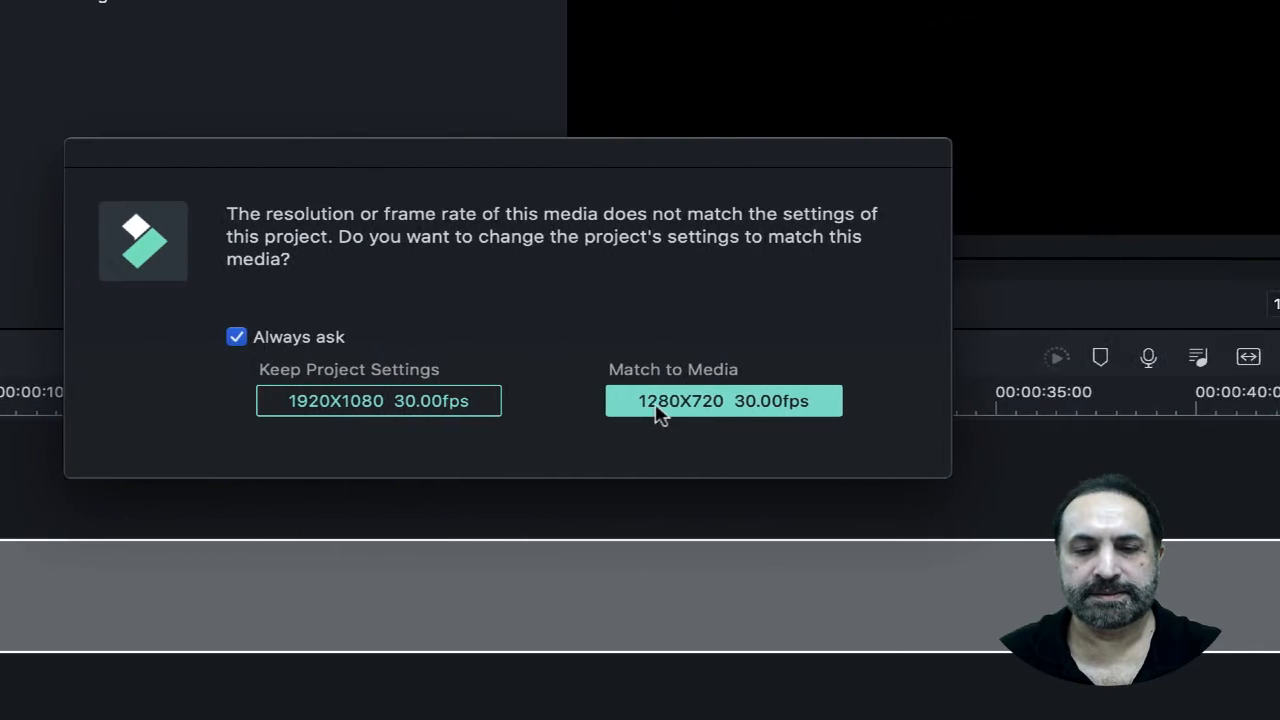
click(655, 414)
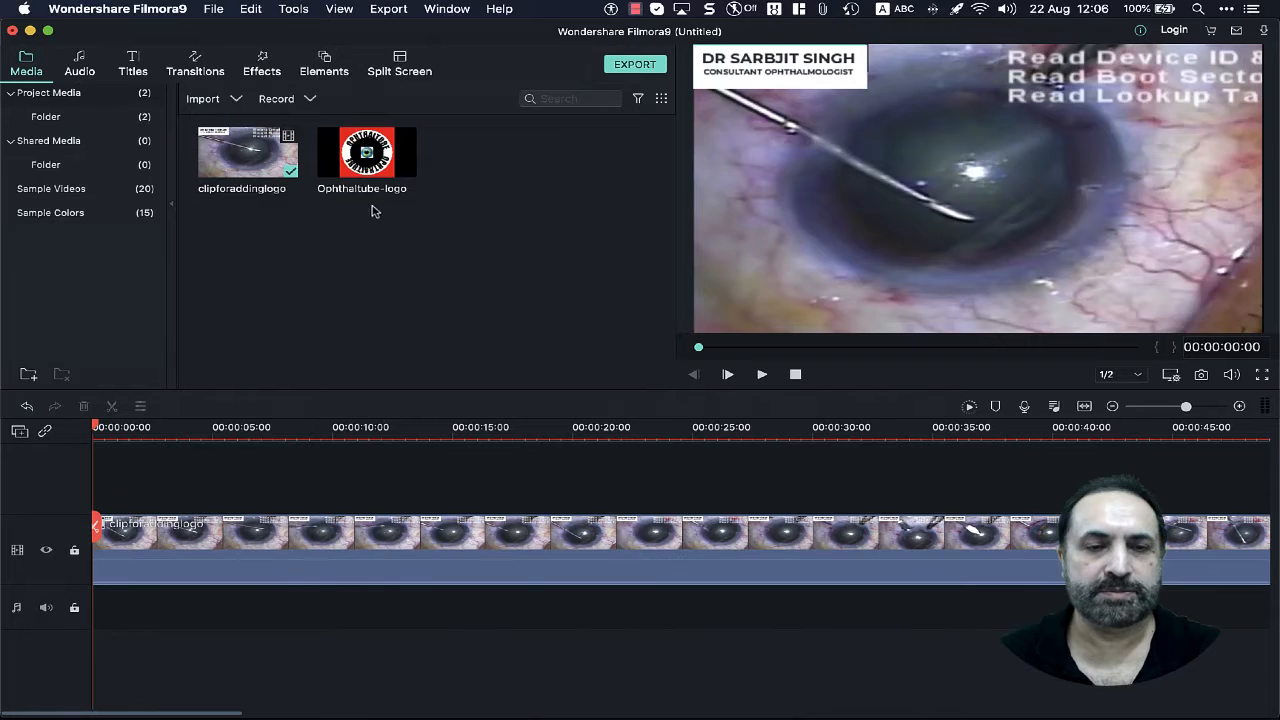
- Place the Ophthaltube-logo image on the track above the main clip, starting at 00:00:00:00
click(382, 170)
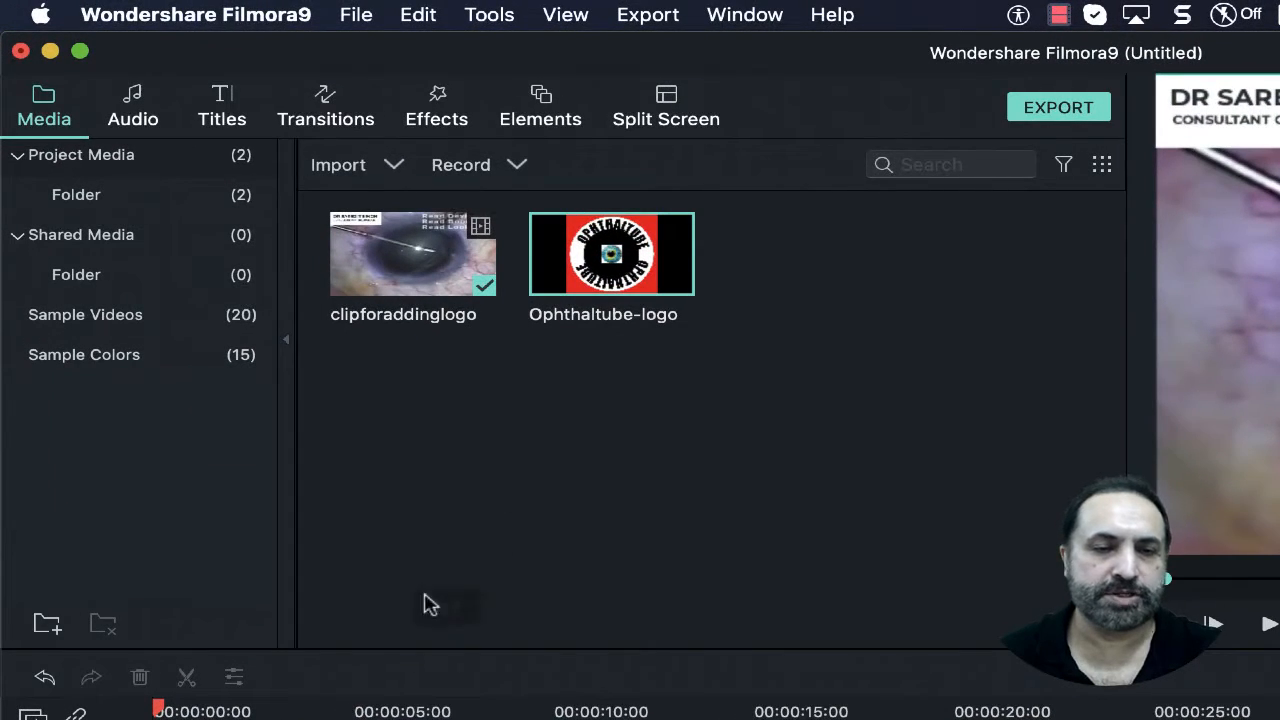
drag(612, 254, 98, 472)
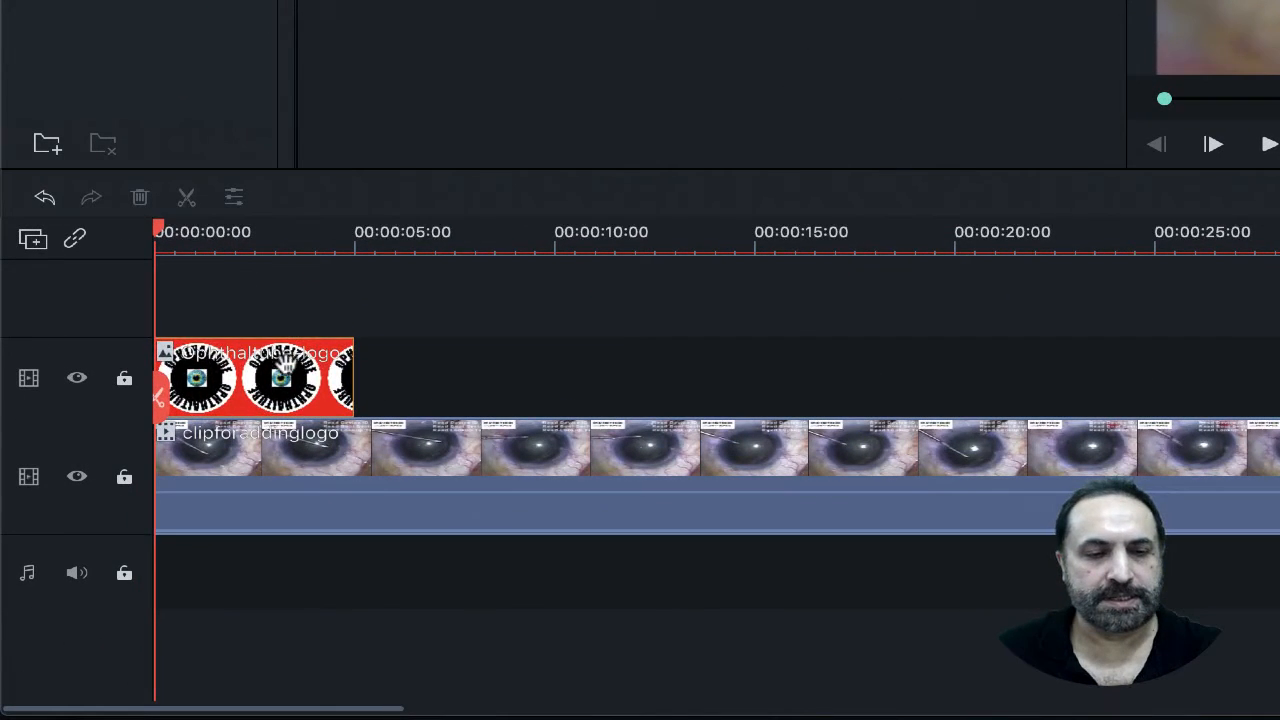
- Open the logo clip's video settings and switch its Transform option off and back on
click(283, 370)
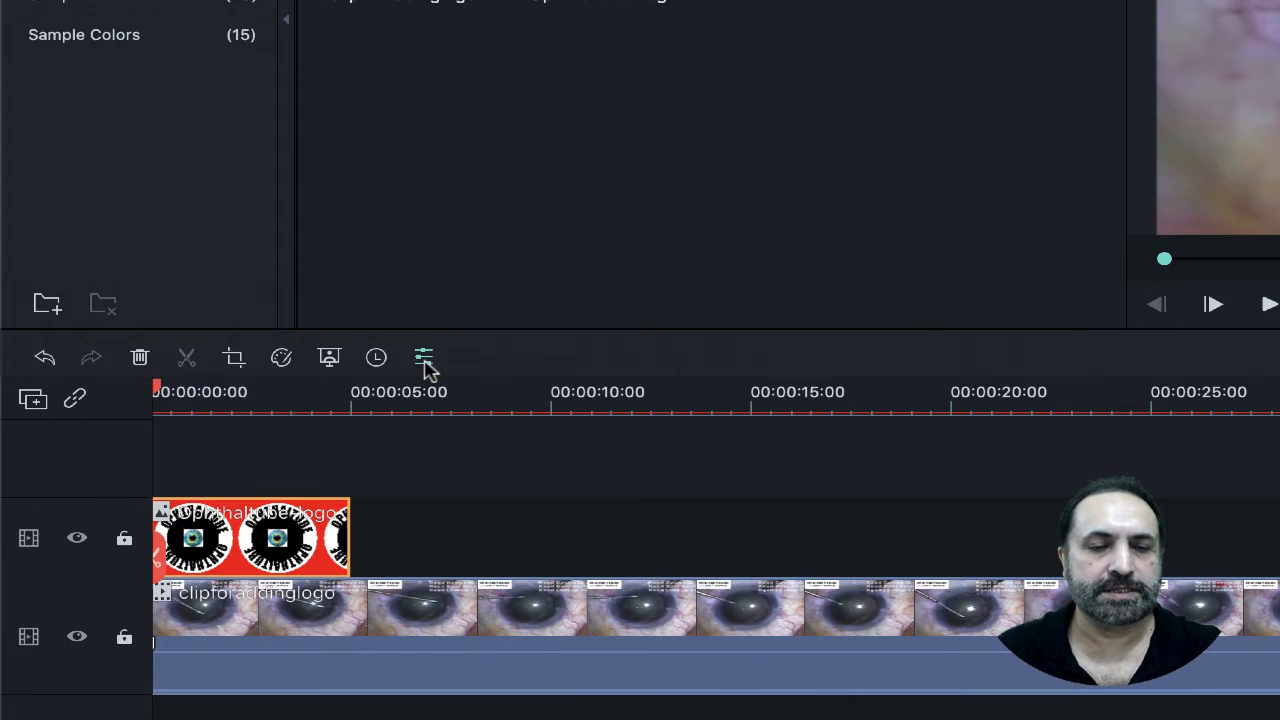
click(424, 358)
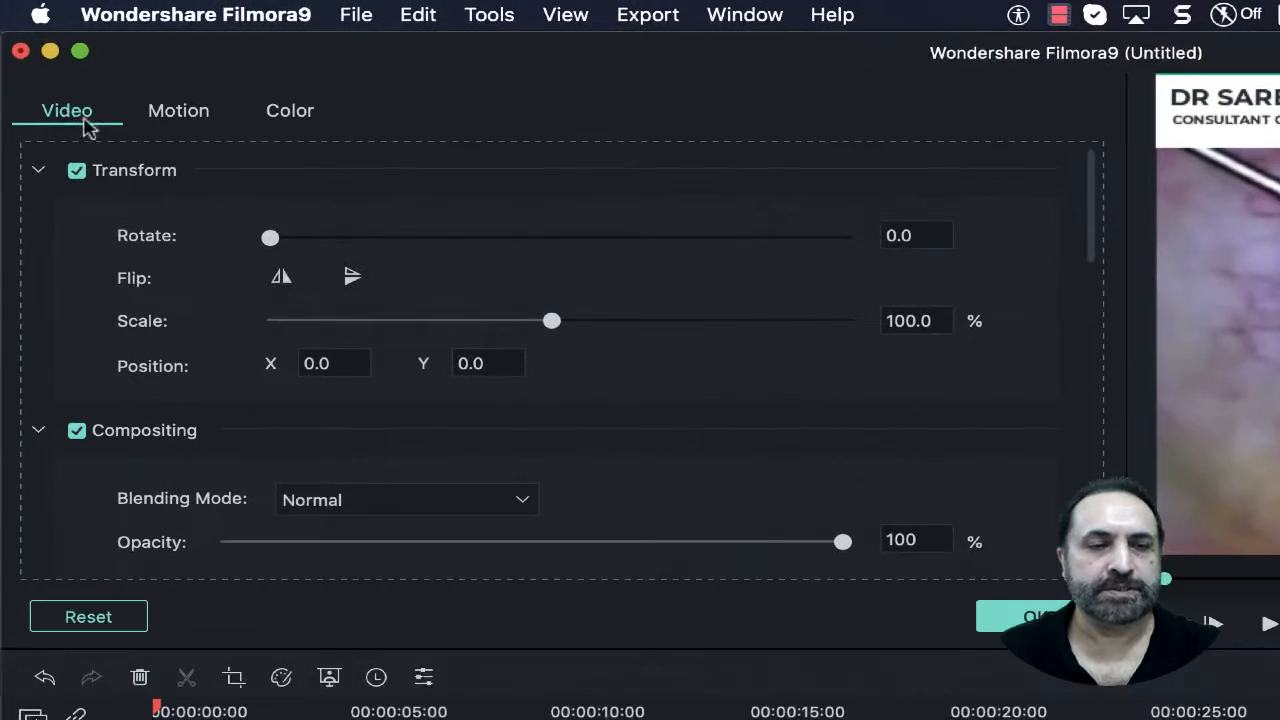
click(77, 172)
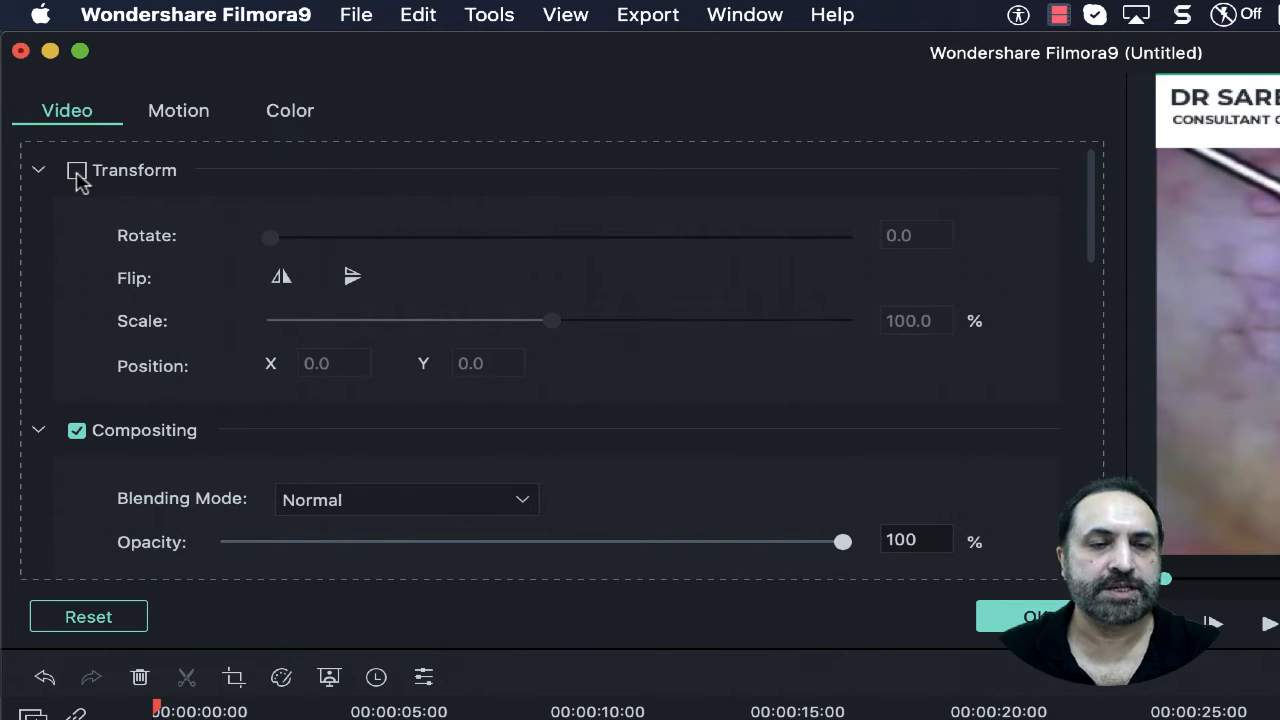
click(77, 172)
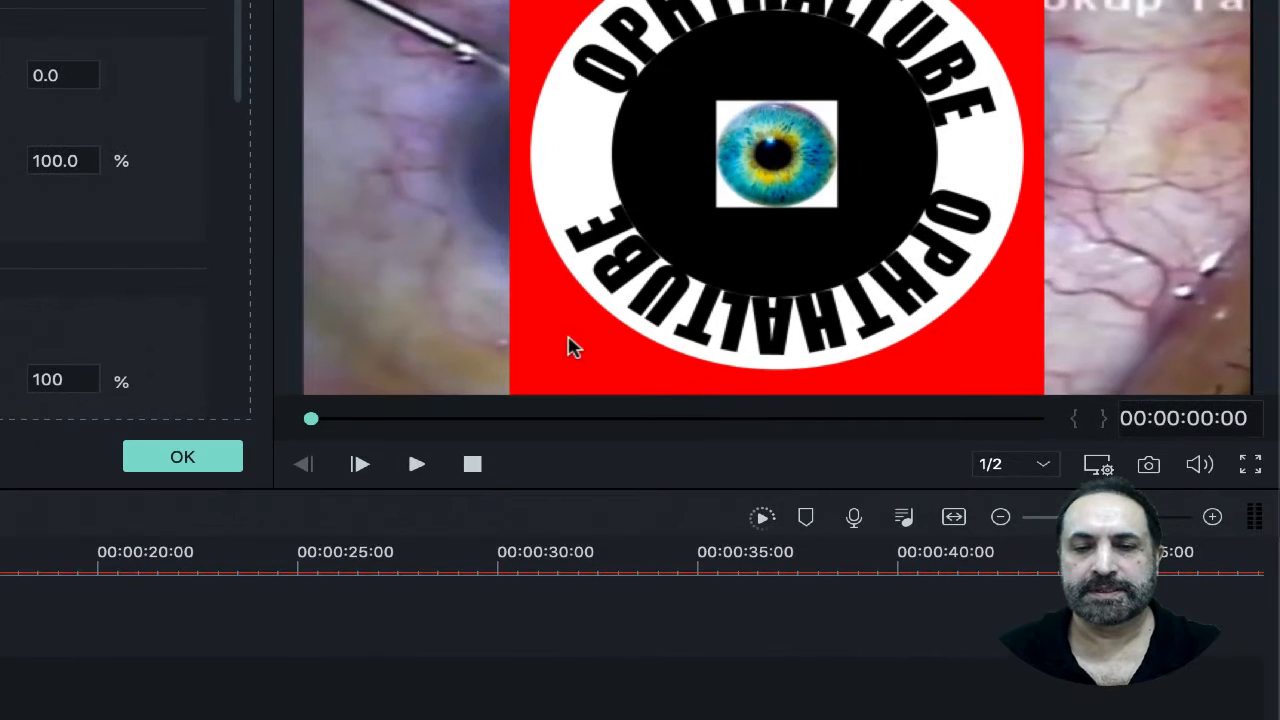
- Scale the logo in the preview to about 26% and move it to the frame's upper-right corner, about X 512, Y 244.8
click(570, 346)
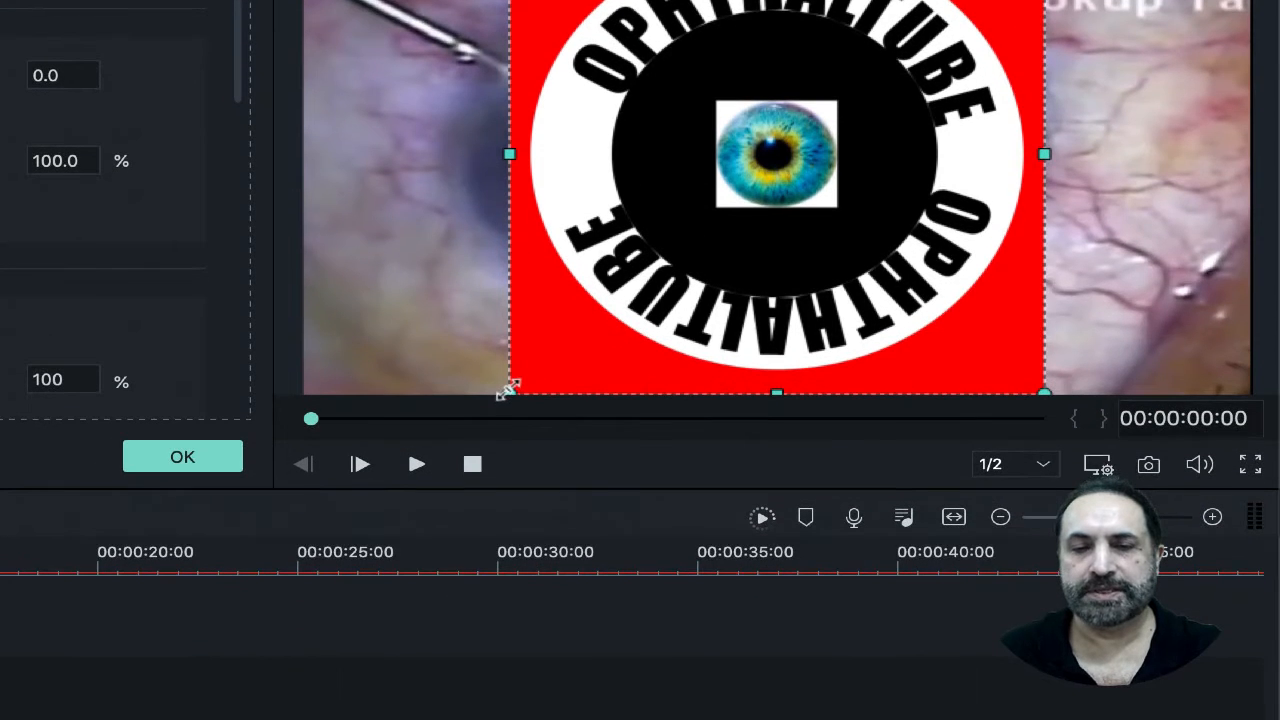
drag(508, 390, 914, 41)
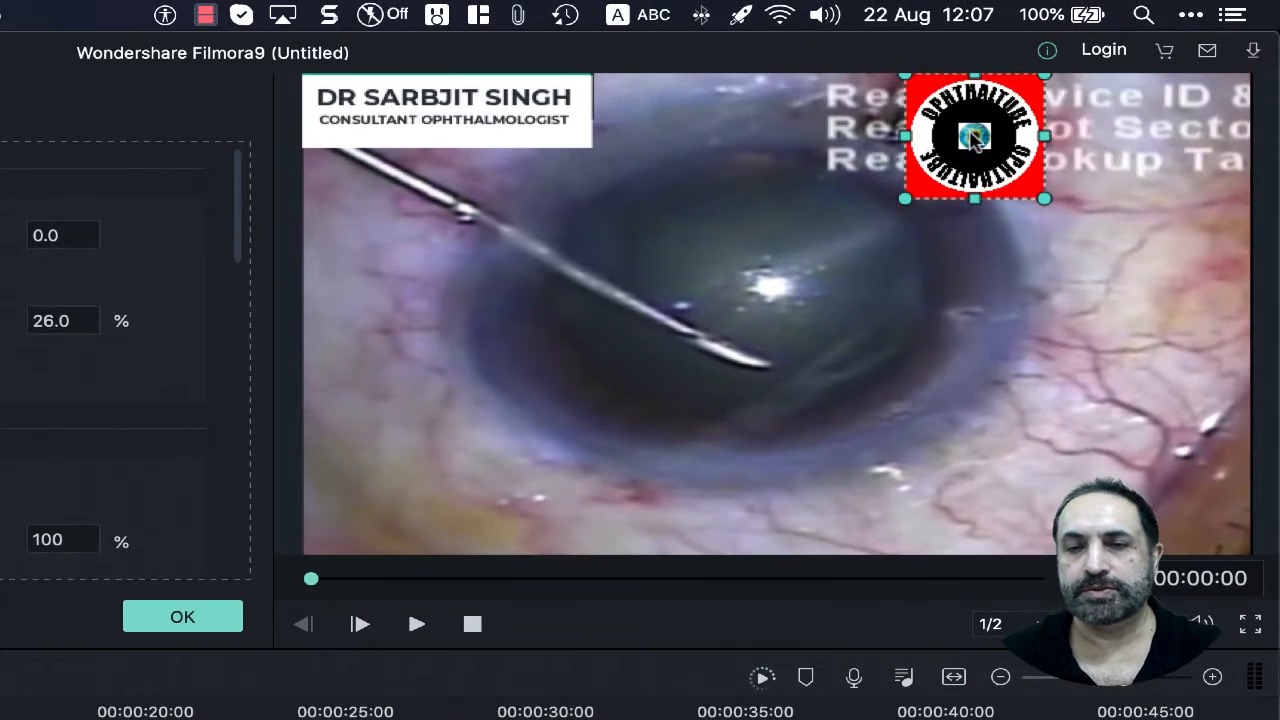
mouse_move(975, 137)
mouse_down()
mouse_move(994, 134)
mouse_move(1029, 194)
mouse_move(1103, 257)
mouse_move(1147, 203)
mouse_move(1141, 141)
mouse_up()
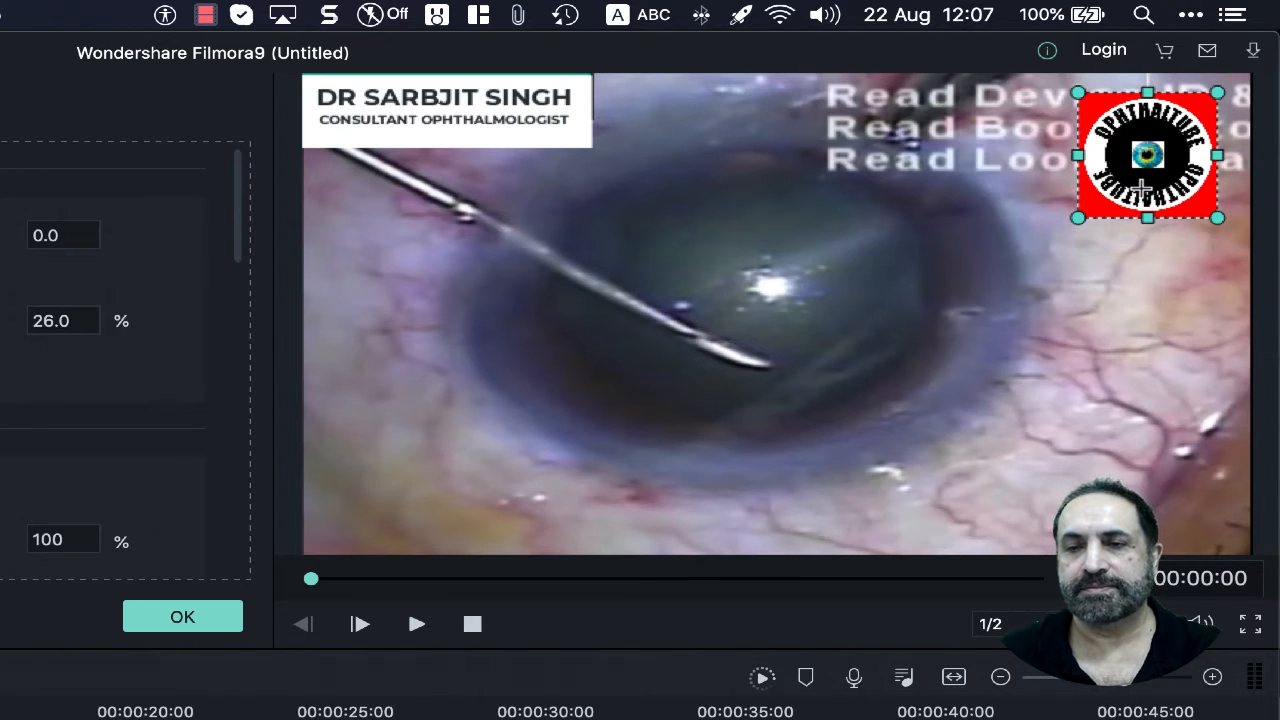
drag(1141, 187, 1157, 154)
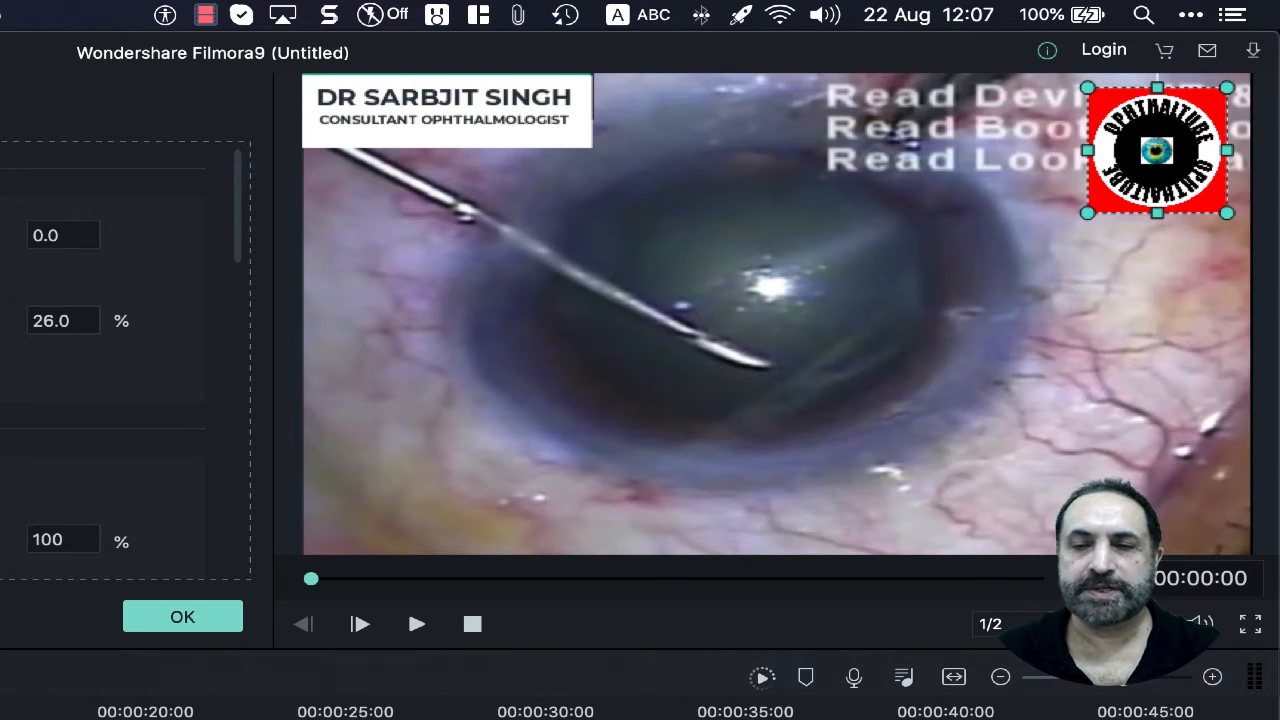
- Keep Compositing enabled for the logo with Normal blending and lower its opacity to 63%
scroll(134, 350, down, 3)
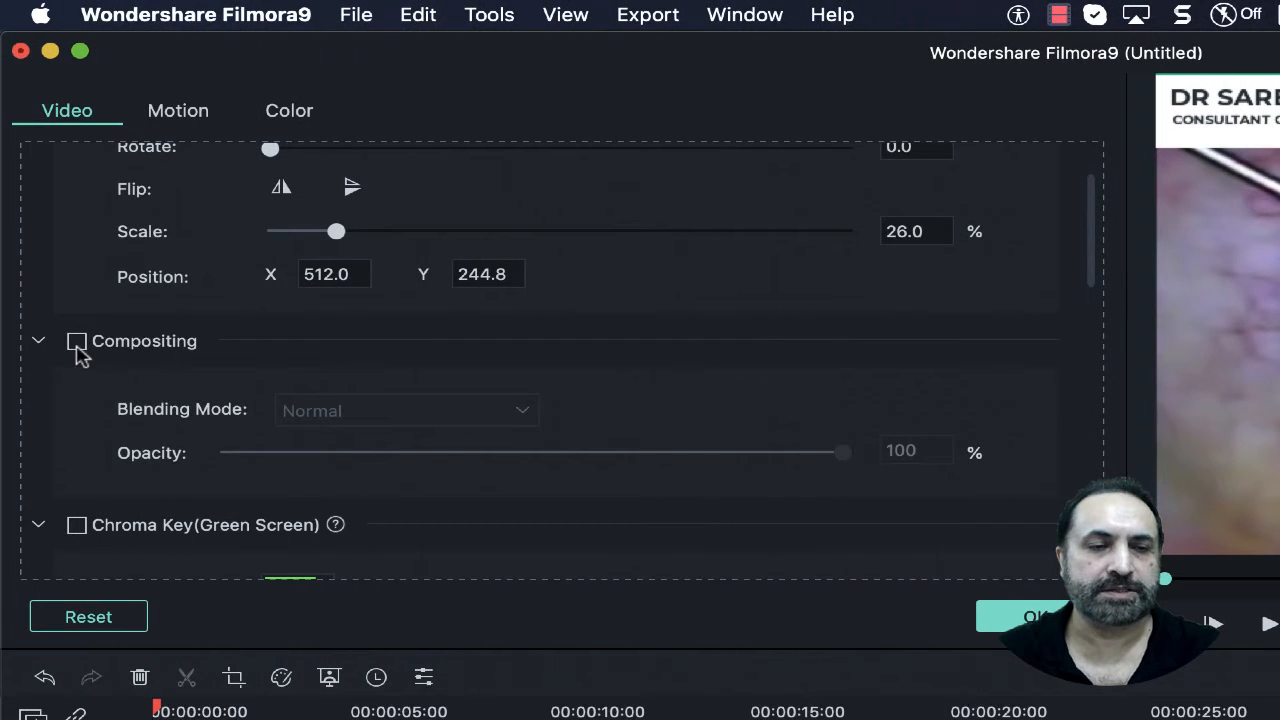
click(78, 346)
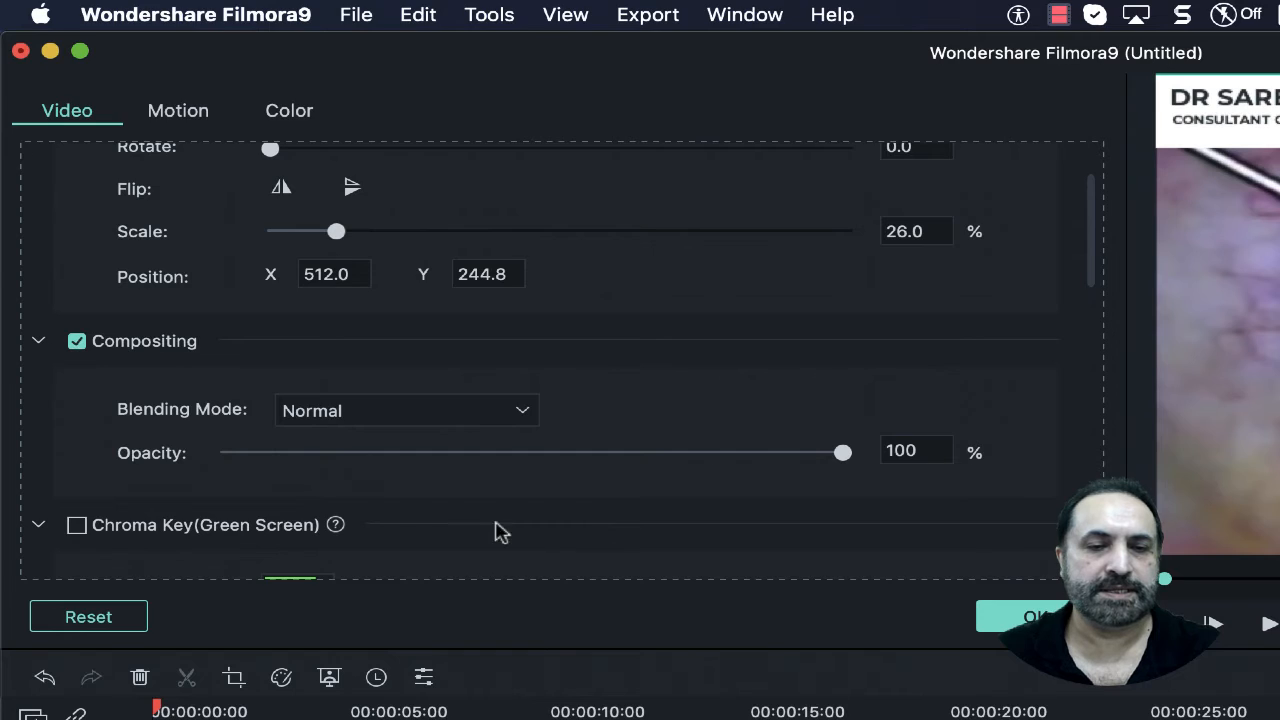
click(836, 454)
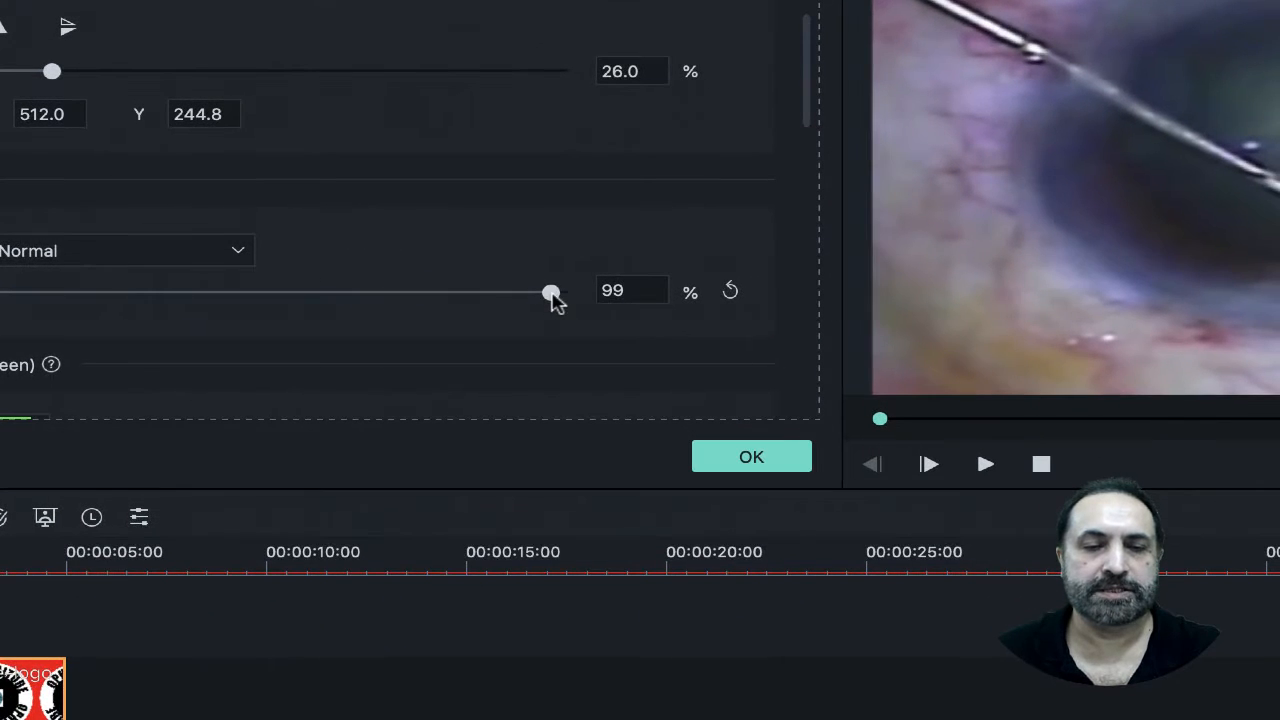
scroll(552, 293, down, 10)
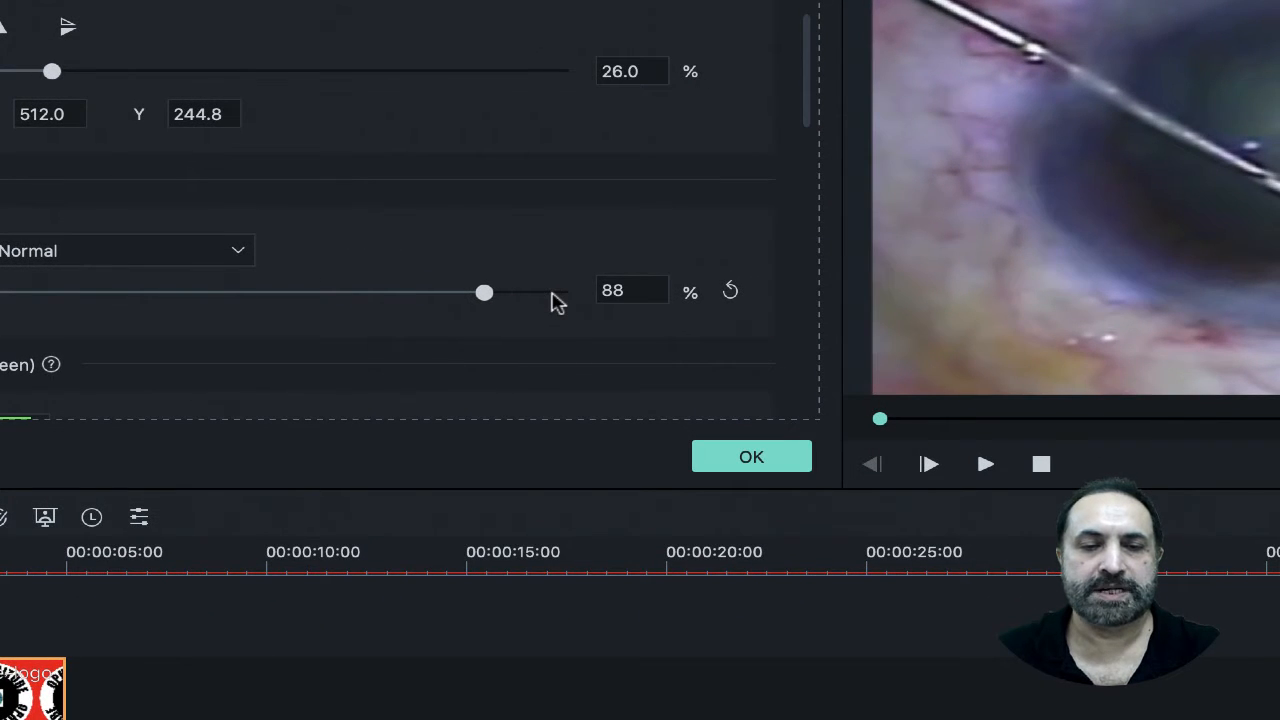
scroll(556, 303, down, 20)
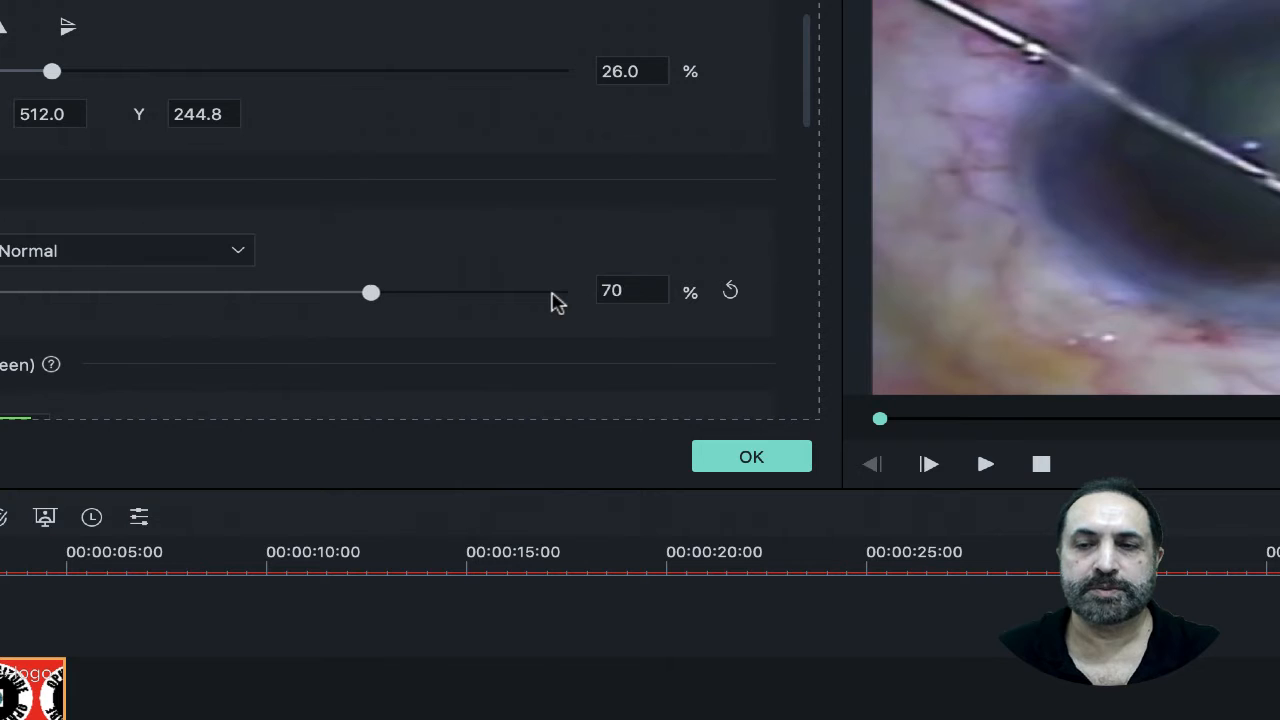
scroll(556, 303, down, 2)
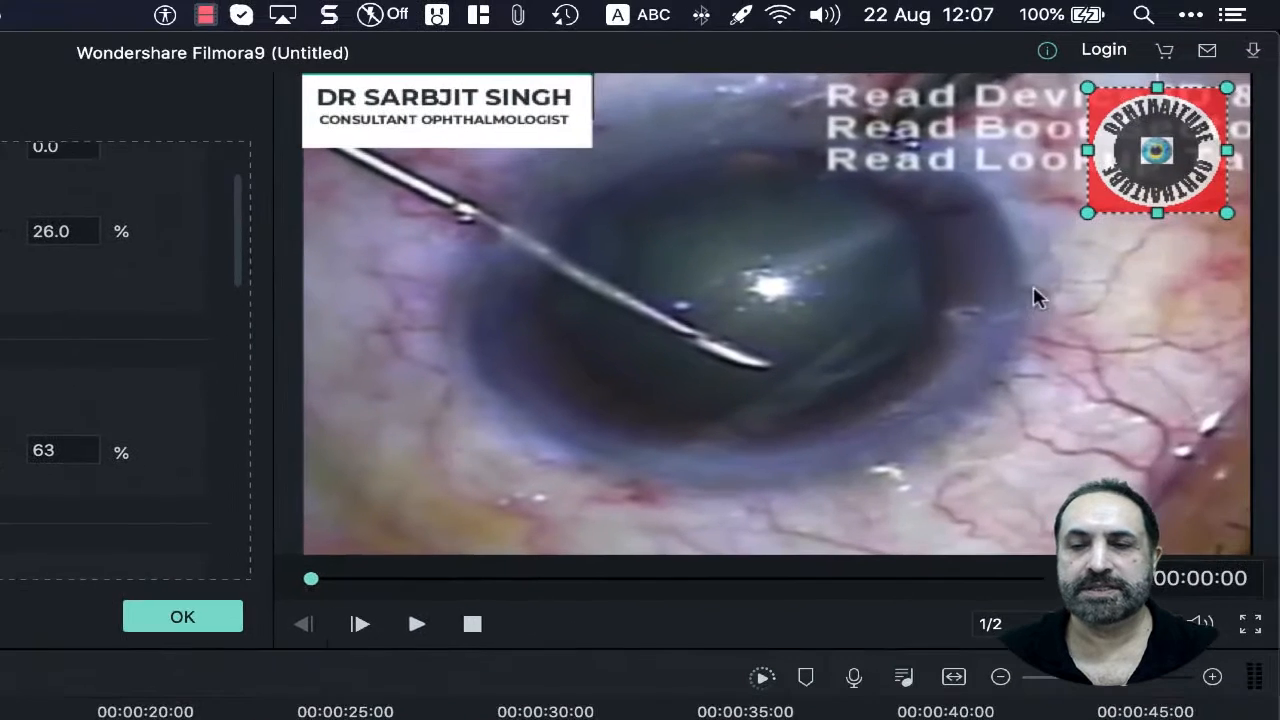
- Select the main video in the preview, enable Drop Shadow in its video settings and accept the settings
click(1059, 284)
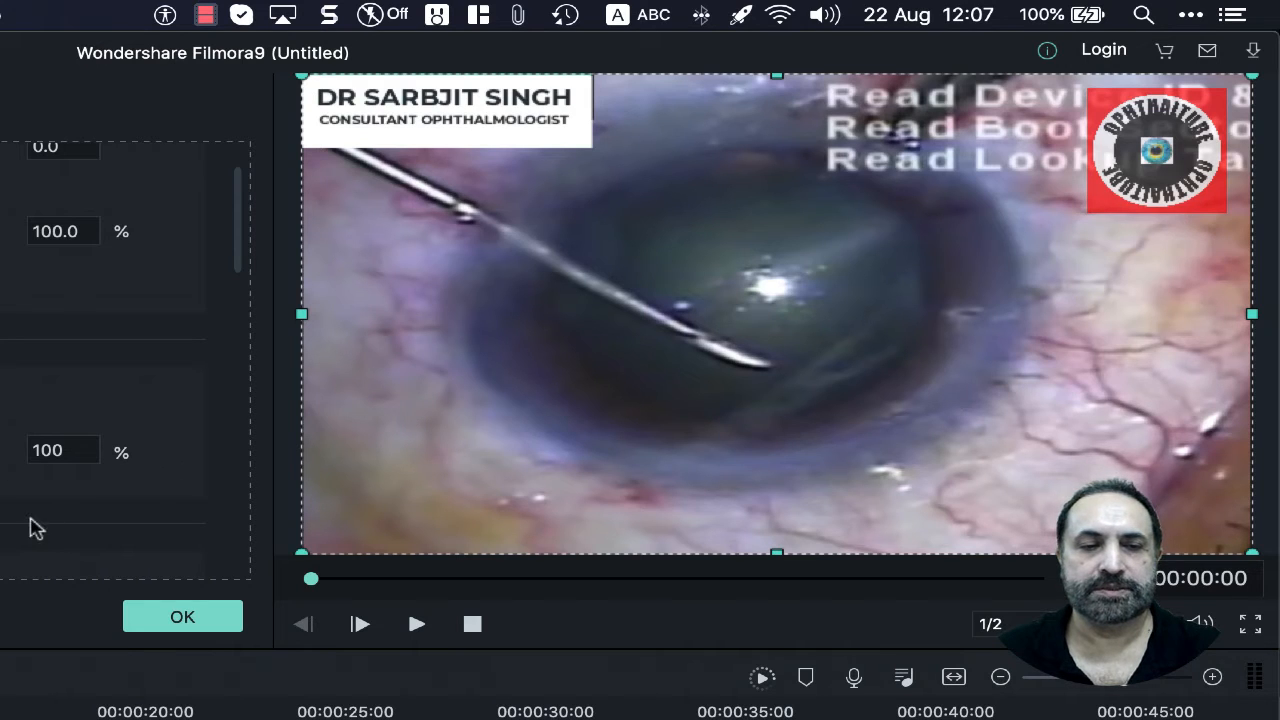
scroll(35, 529, down, 6)
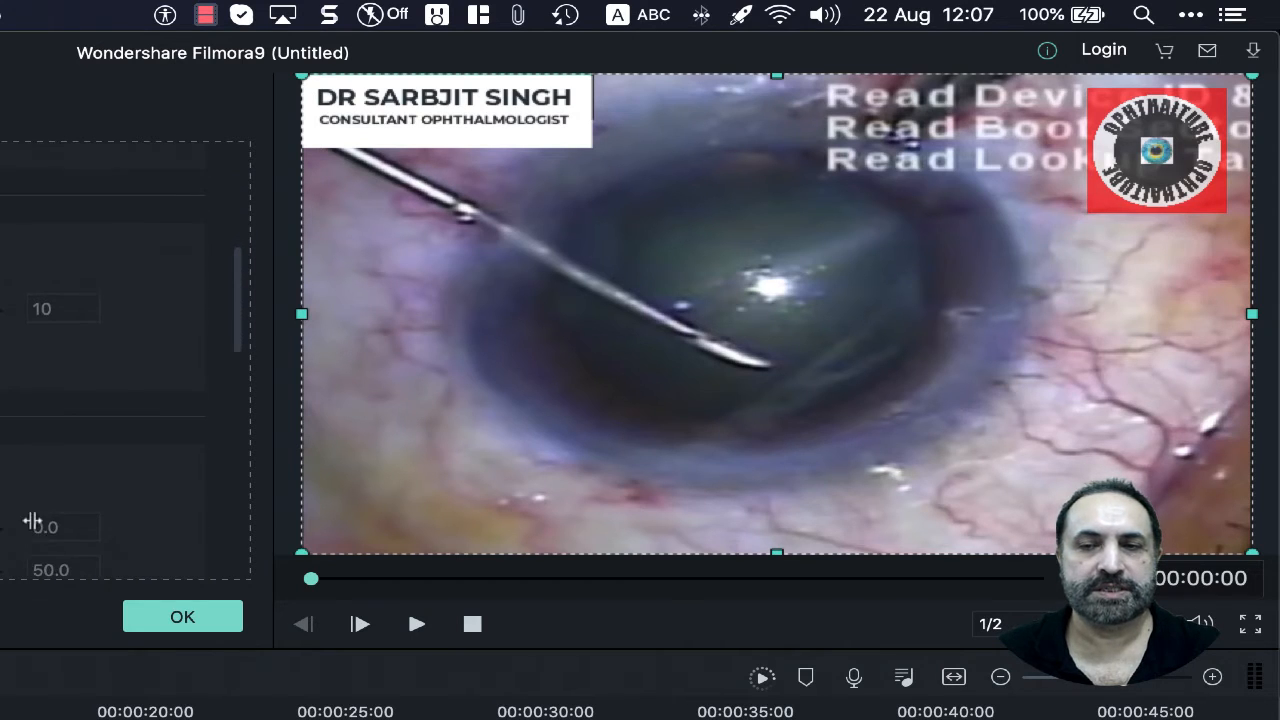
scroll(33, 521, down, 8)
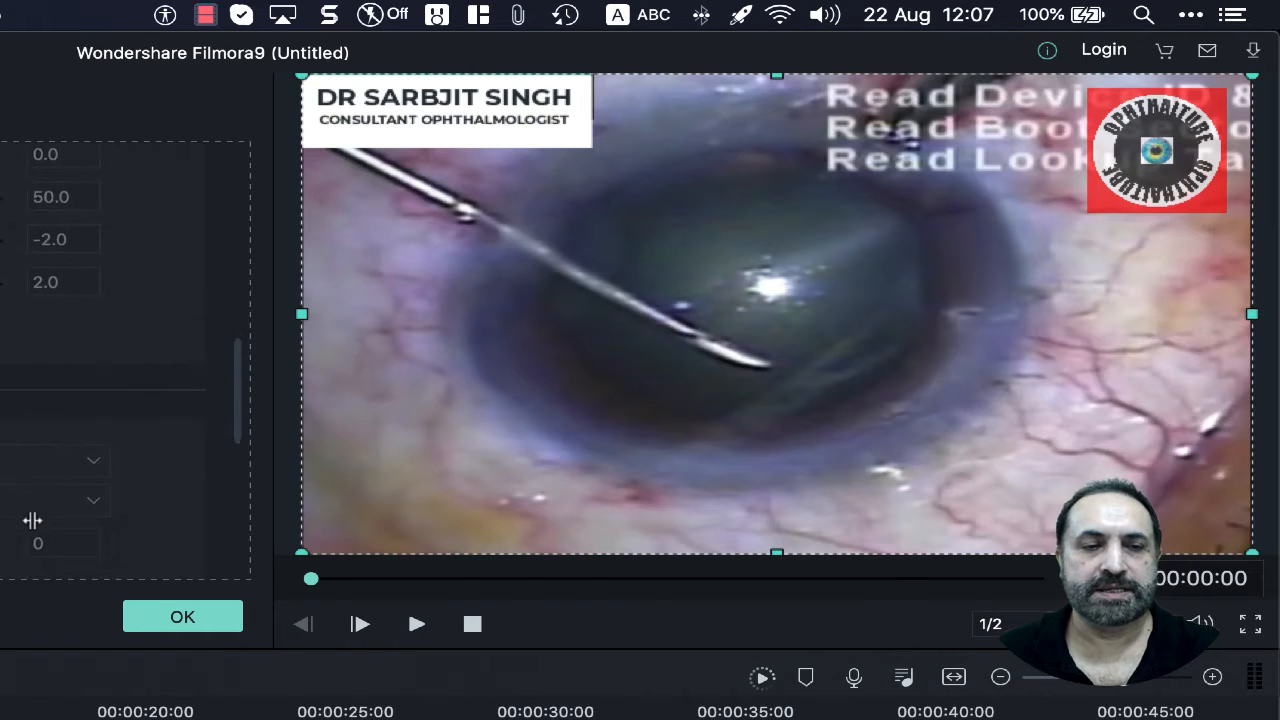
scroll(33, 521, down, 5)
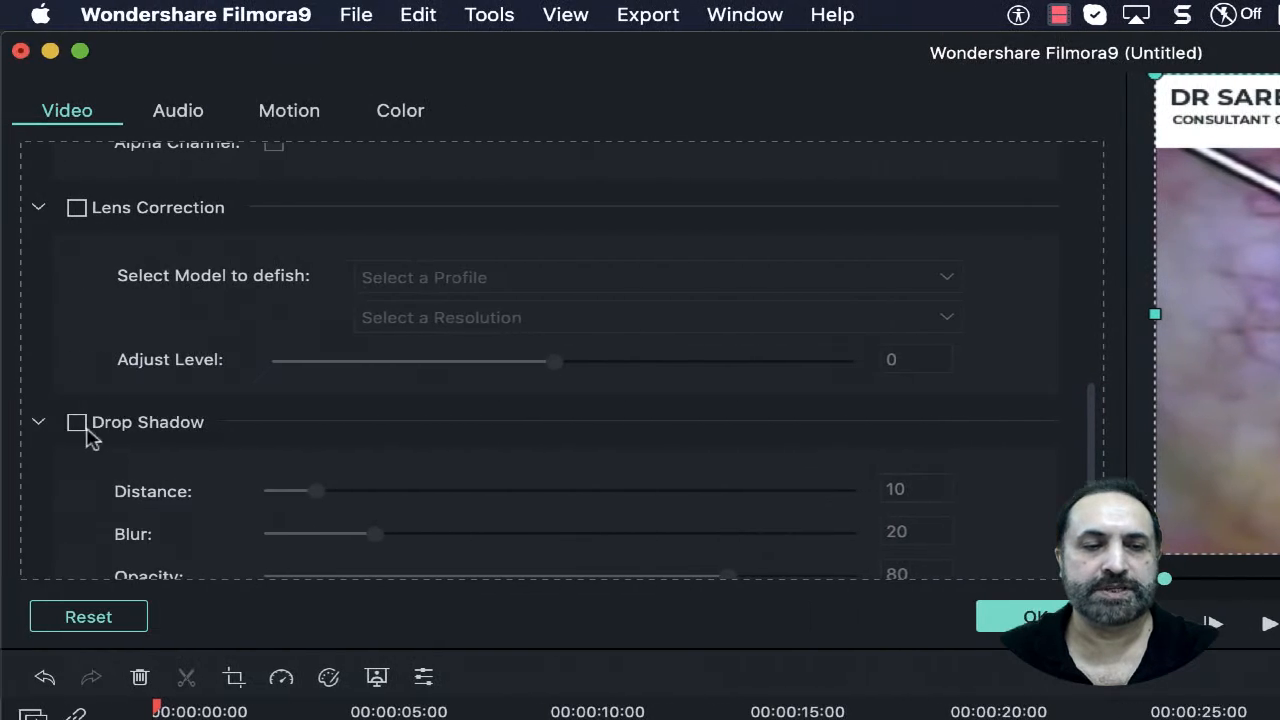
click(77, 424)
scroll(78, 428, down, 2)
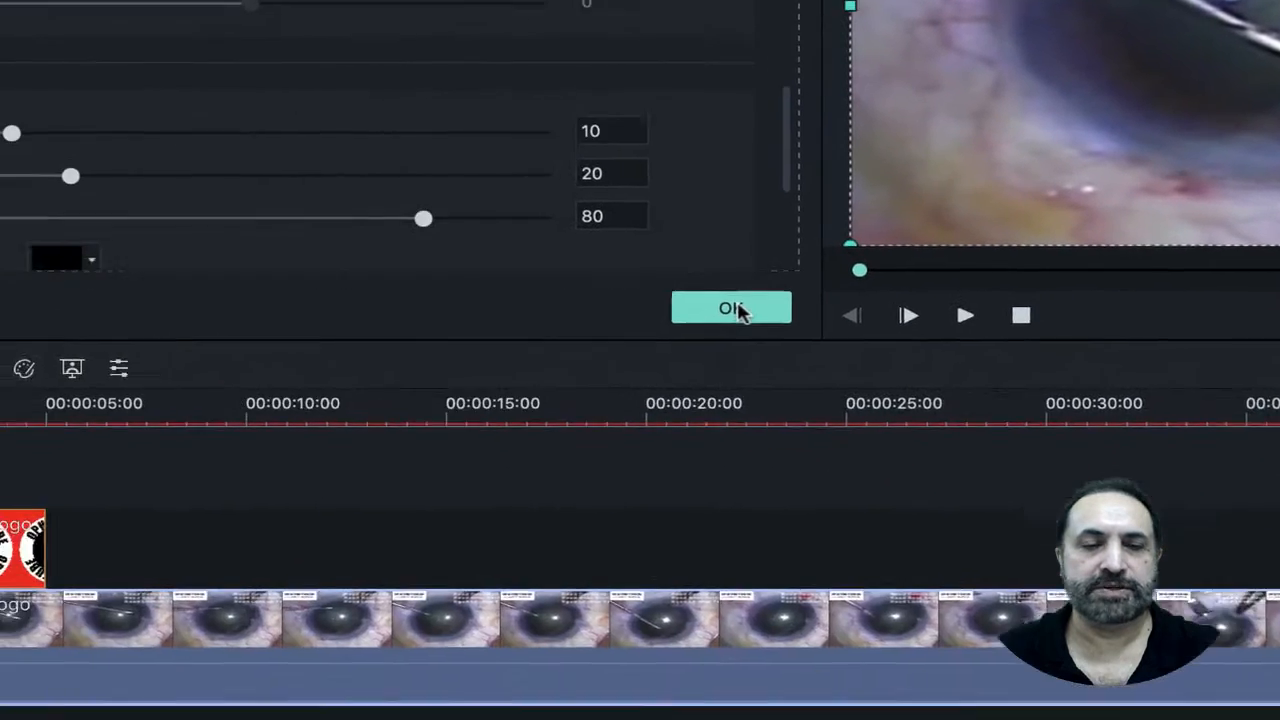
click(757, 299)
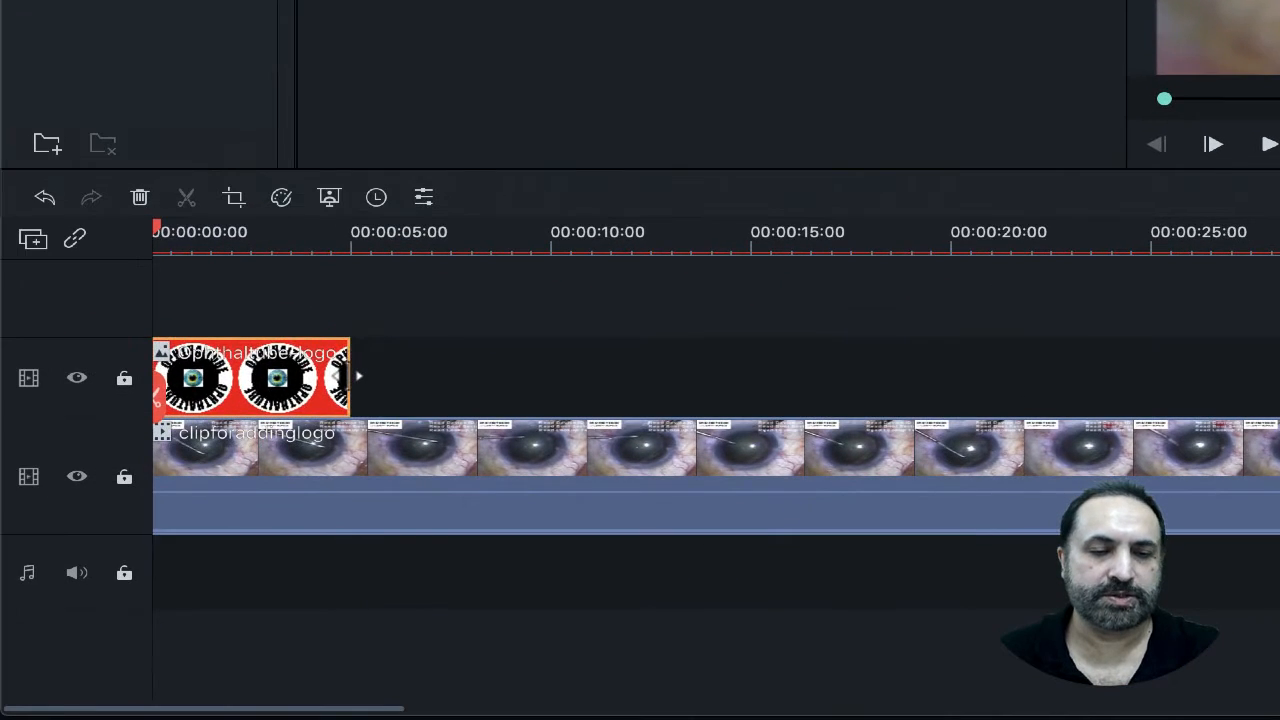
- Extend the logo clip on the upper track so it spans the full length of the main video clip
drag(357, 376, 1279, 402)
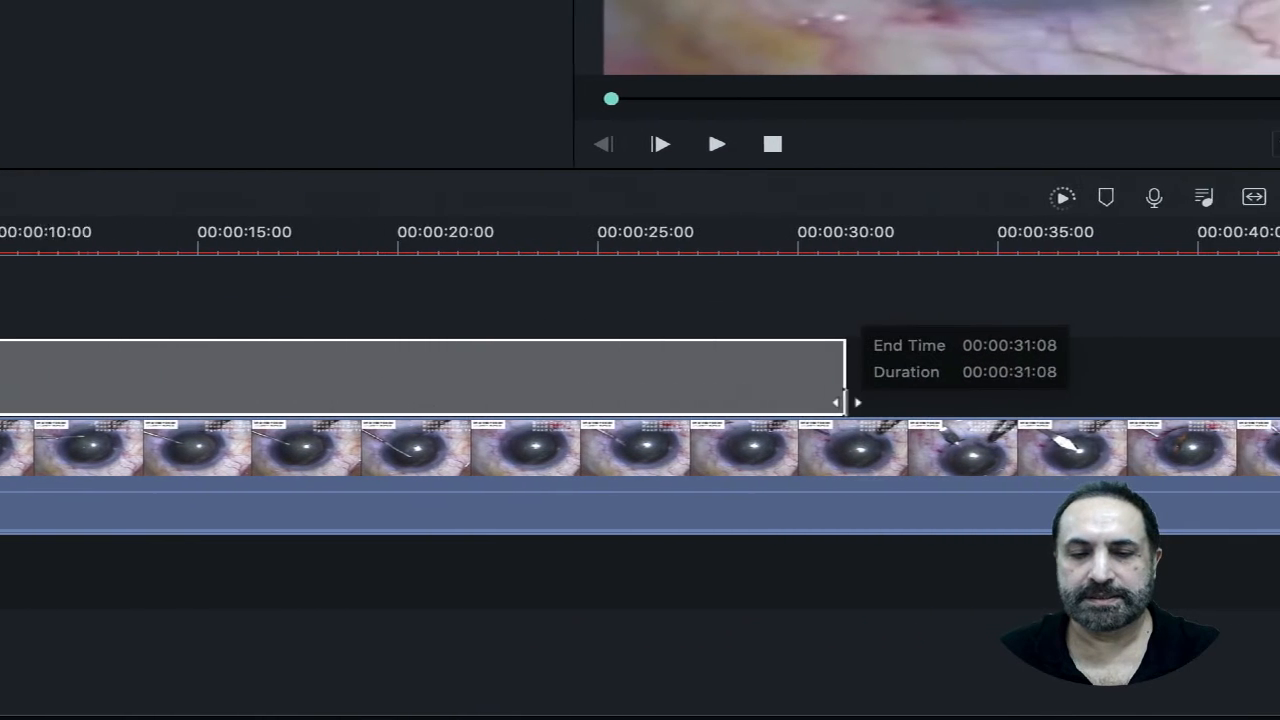
drag(846, 402, 920, 412)
scroll(920, 420, right, 5)
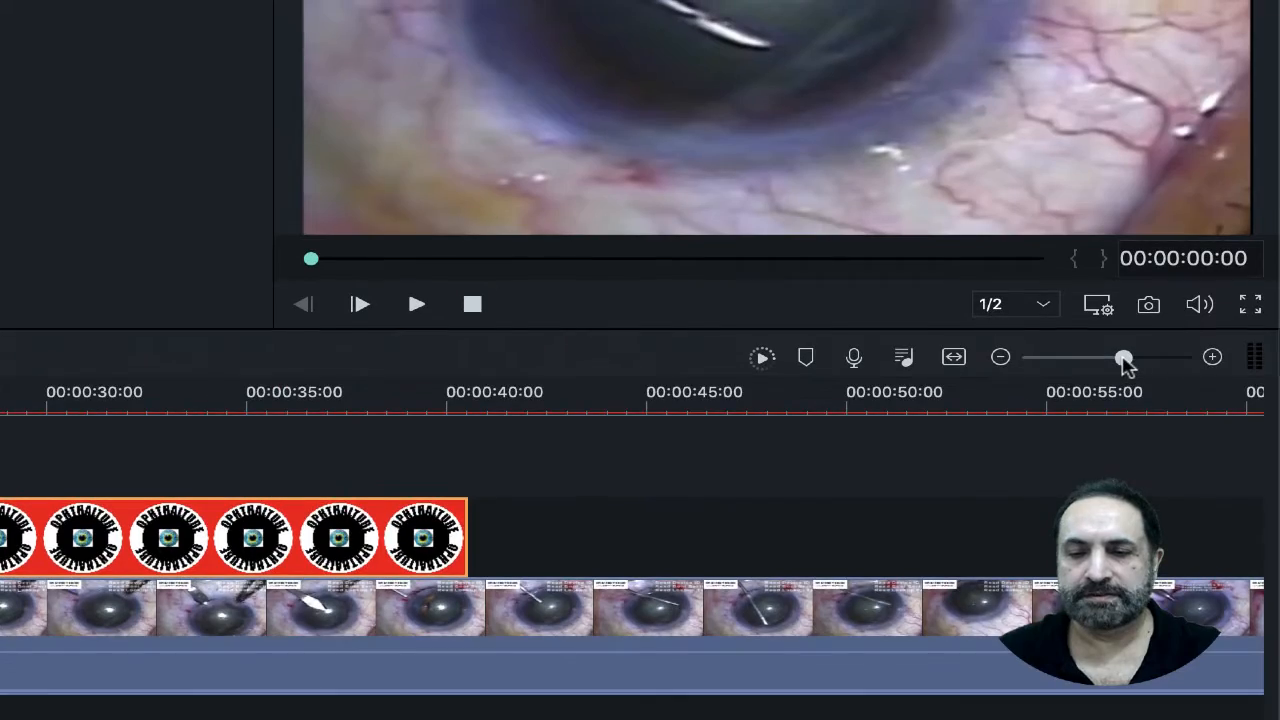
click(1124, 198)
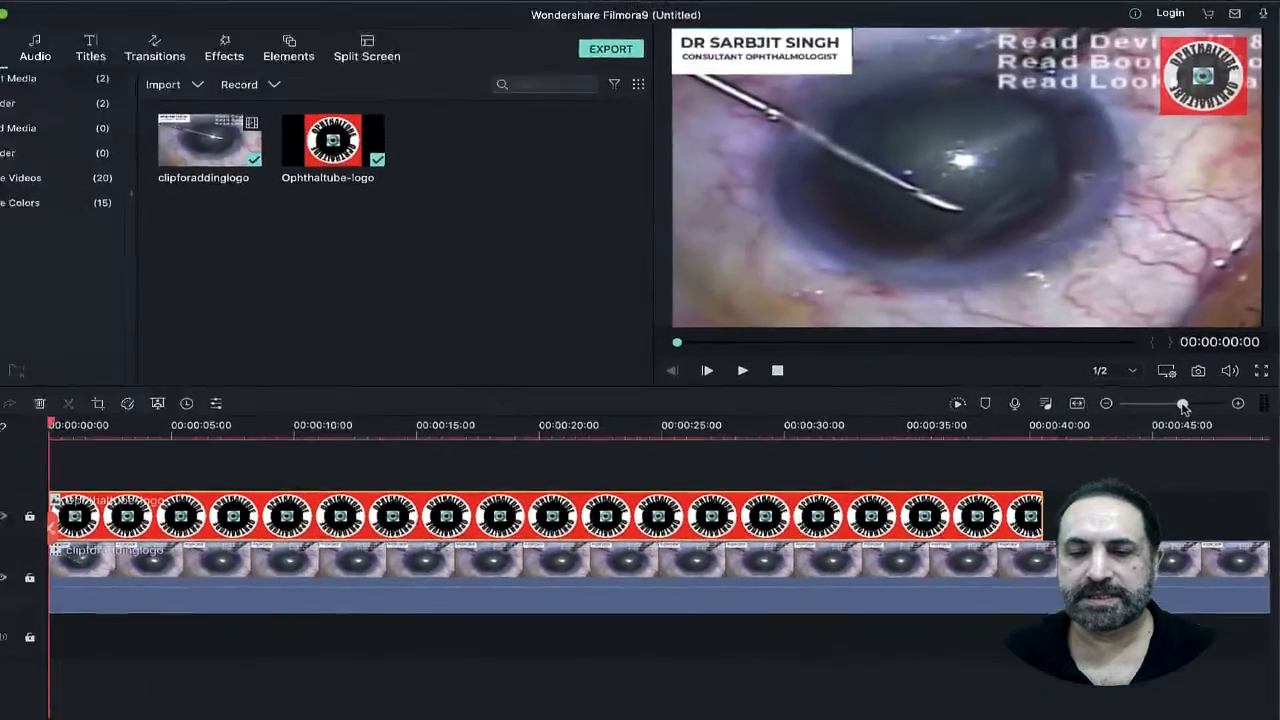
drag(1124, 358, 1120, 358)
scroll(1185, 408, down, 7)
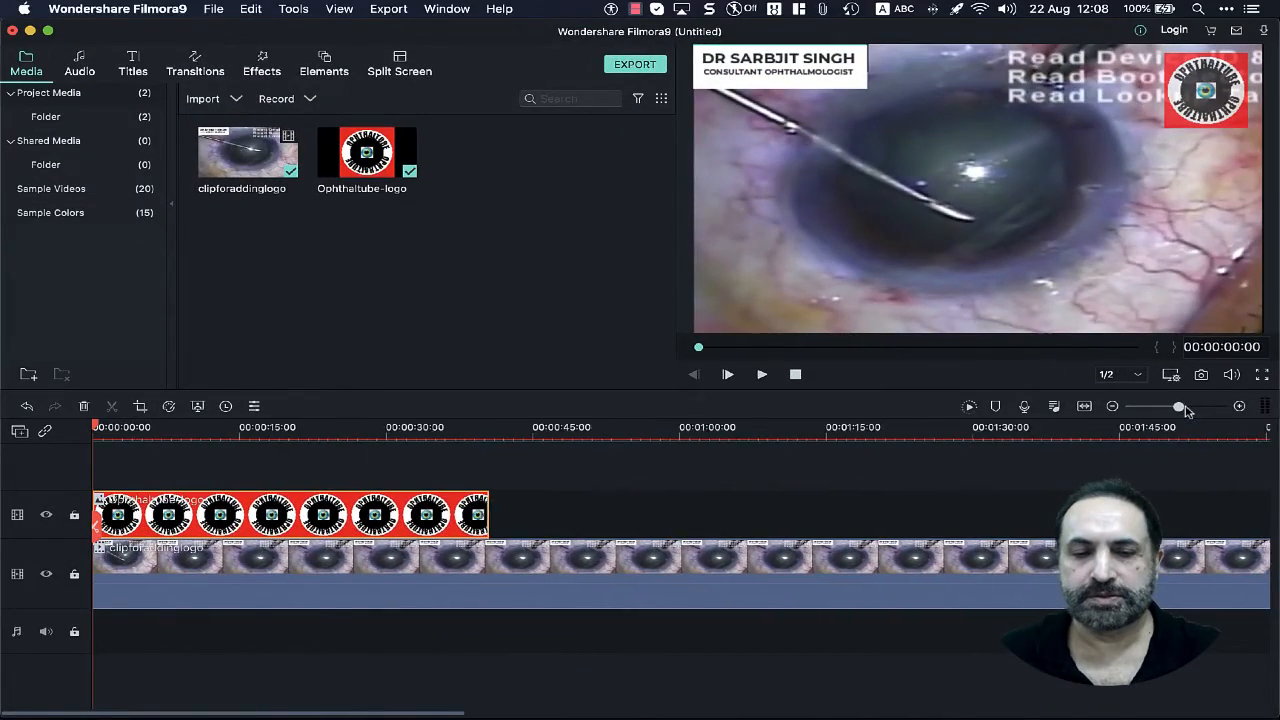
scroll(1187, 410, down, 6)
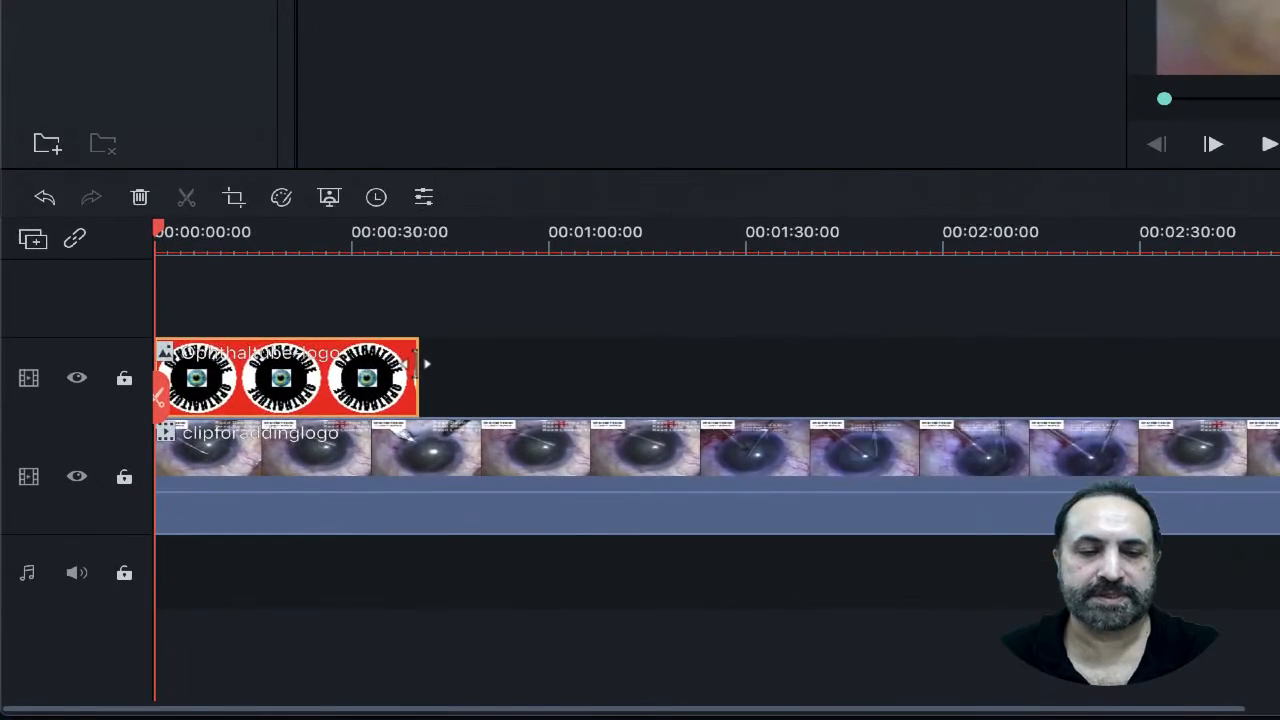
drag(260, 502, 284, 505)
drag(465, 367, 766, 408)
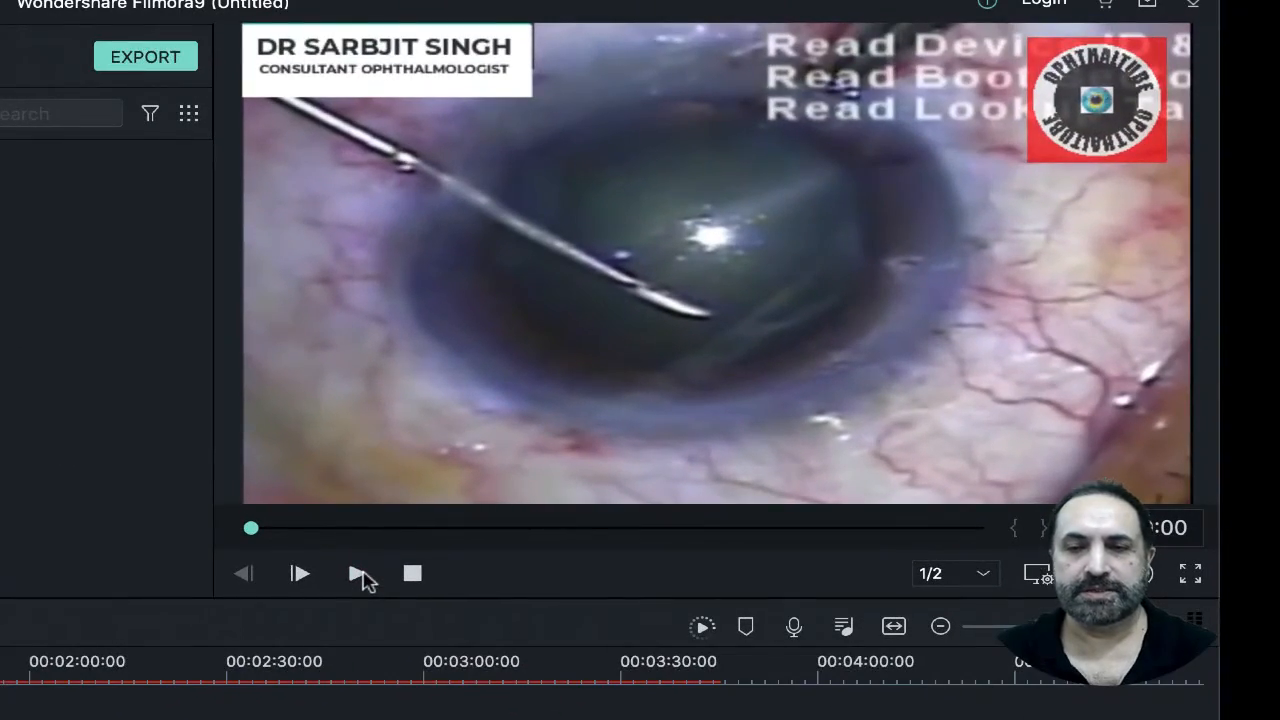
- Play the video to check the logo overlay and open the list of export options
click(360, 575)
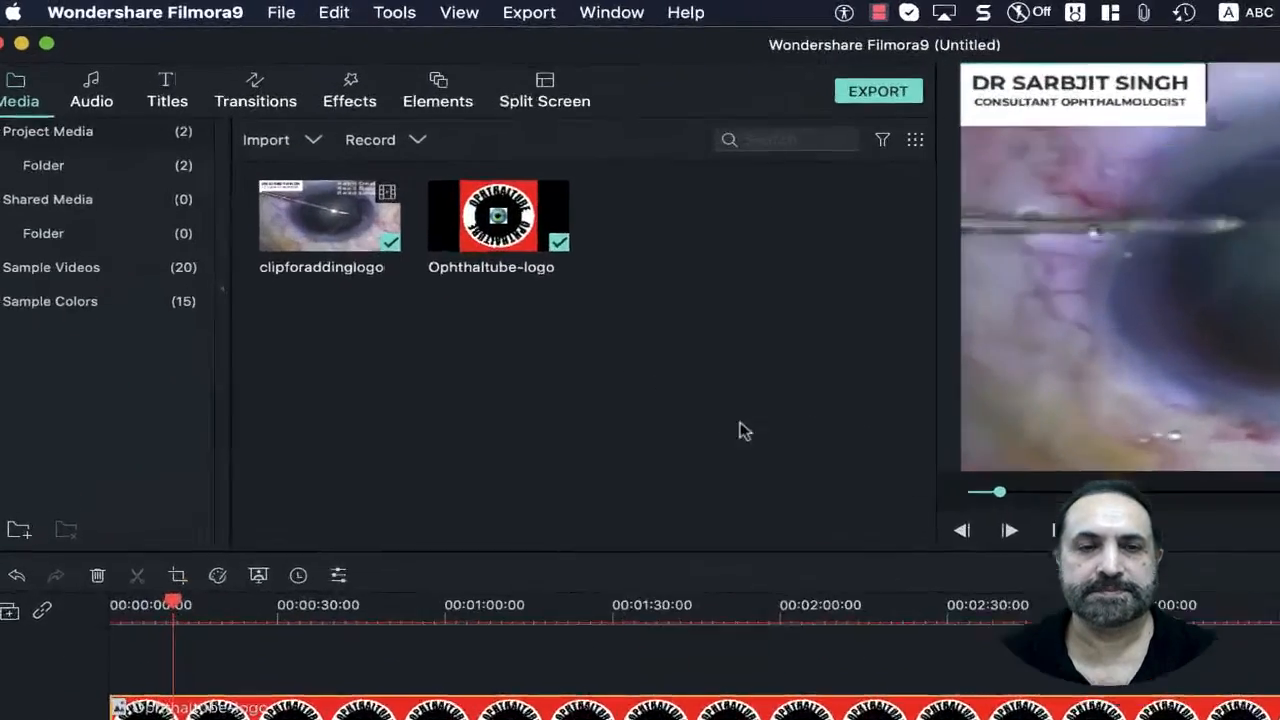
click(549, 22)
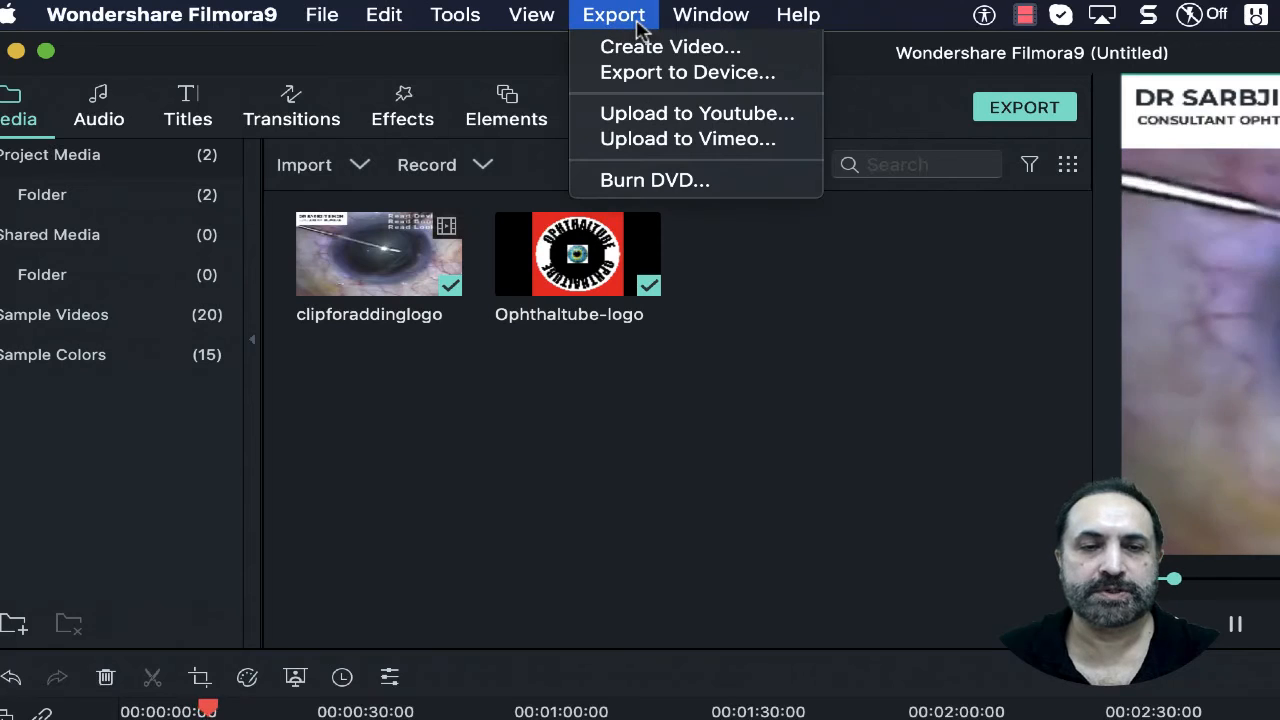